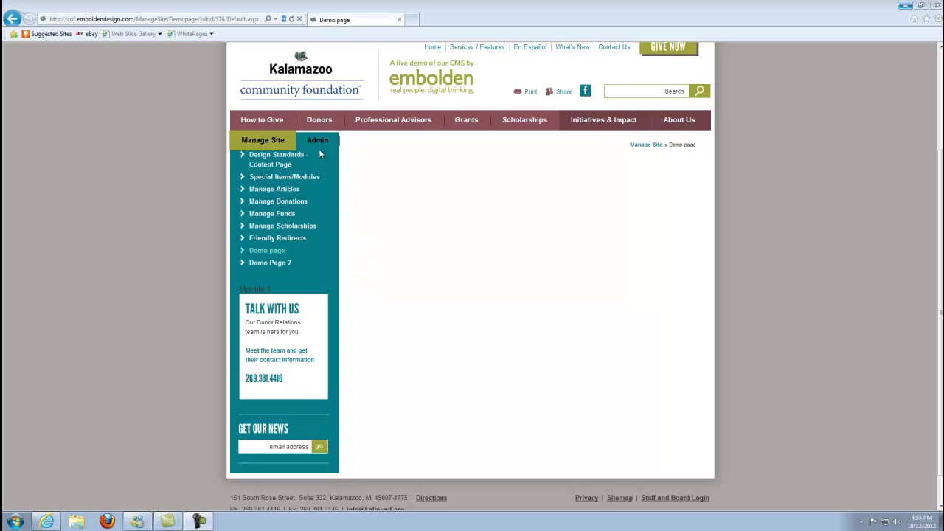
Open the Design Standards - Content Page and examine its heading styles and the white_box and sidebar_callout container examples
mouse_move(266, 143)
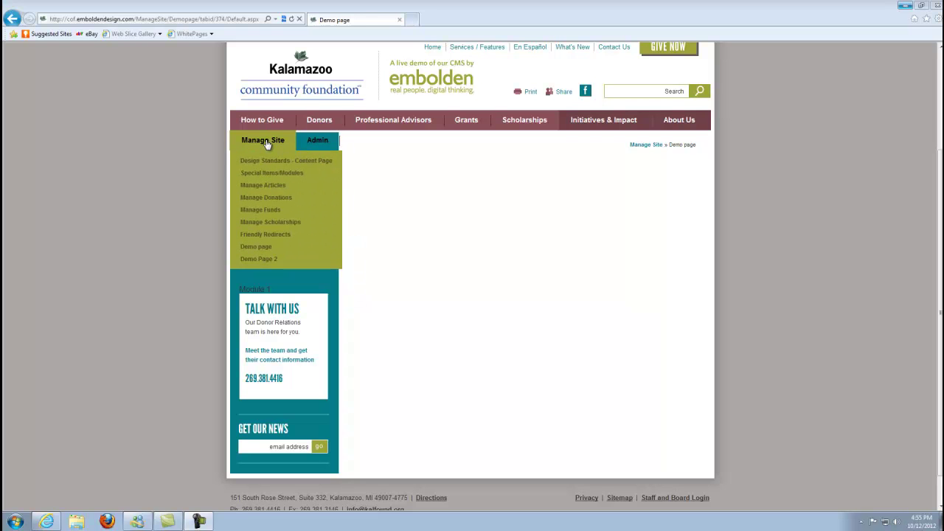
left_click(269, 162)
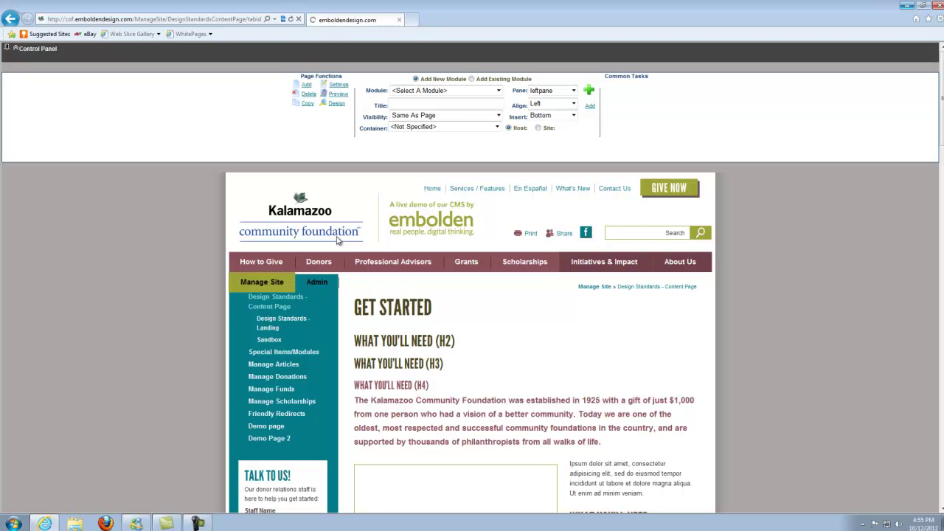
scroll(491, 313, "down", 2)
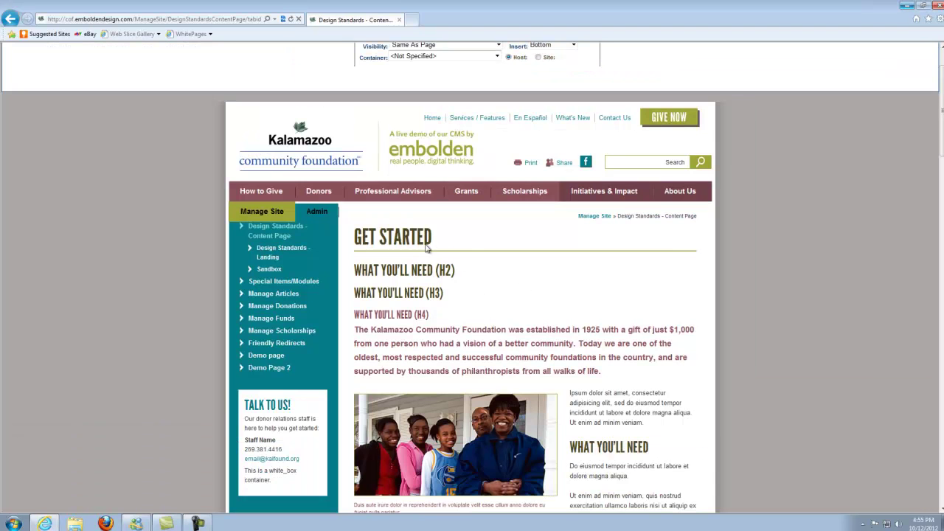
scroll(539, 347, "down", 6)
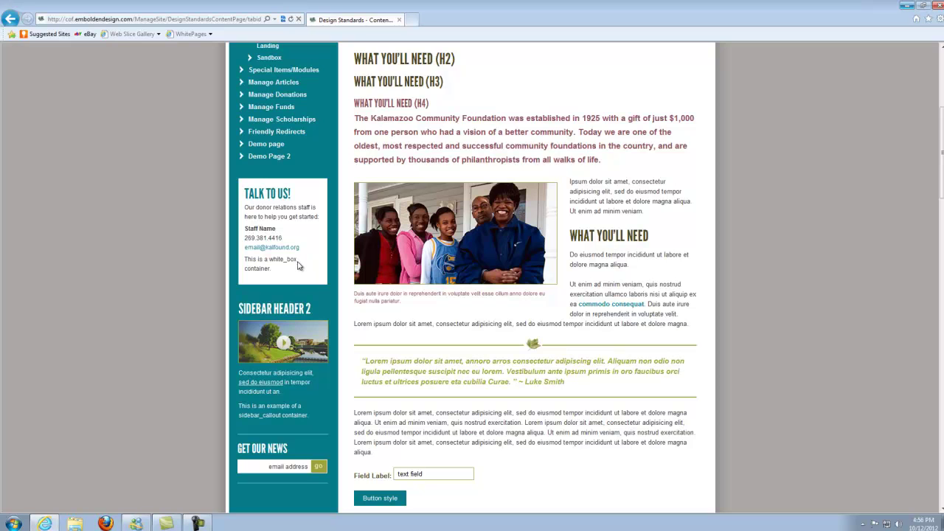
scroll(441, 319, "down", 2)
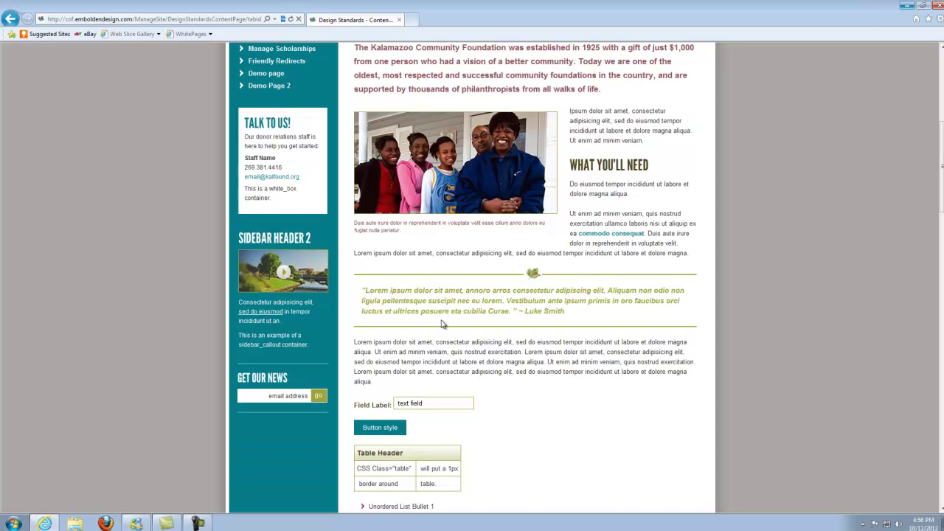
scroll(441, 323, "up", 4)
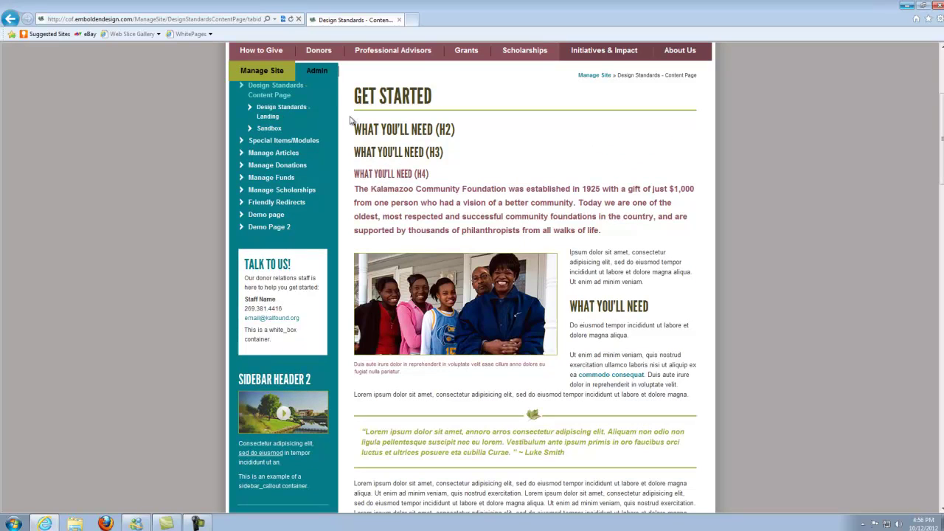
Go back to the Demo page, show its panes and module controls, and briefly highlight the Talk With Us heading in the leftpane
mouse_move(258, 72)
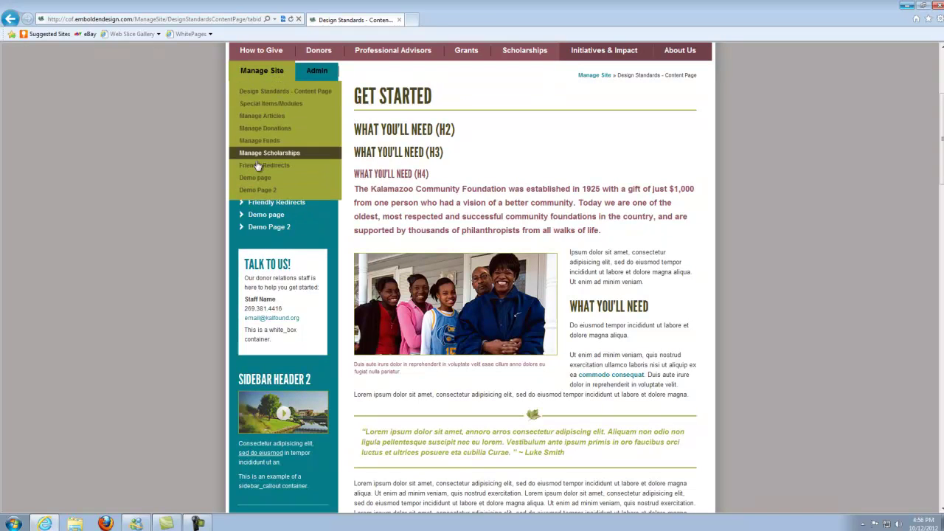
left_click(254, 178)
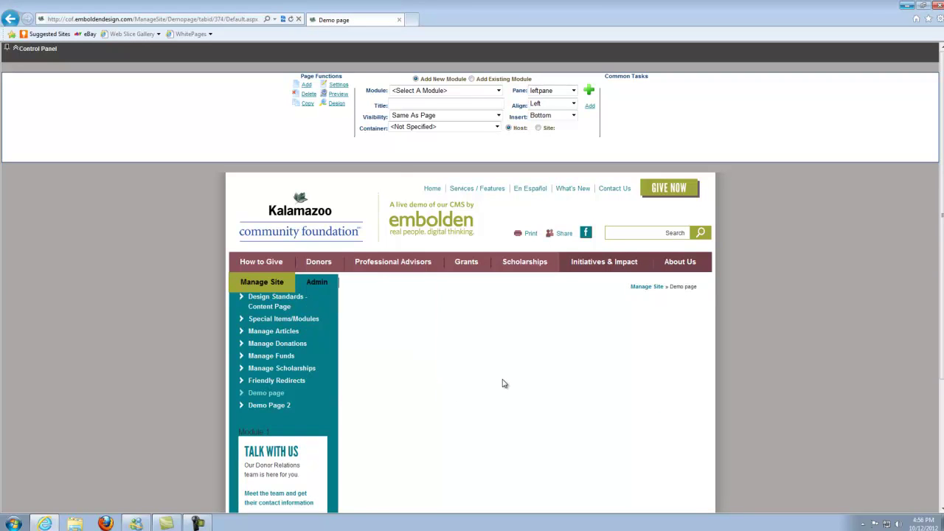
left_click(336, 94)
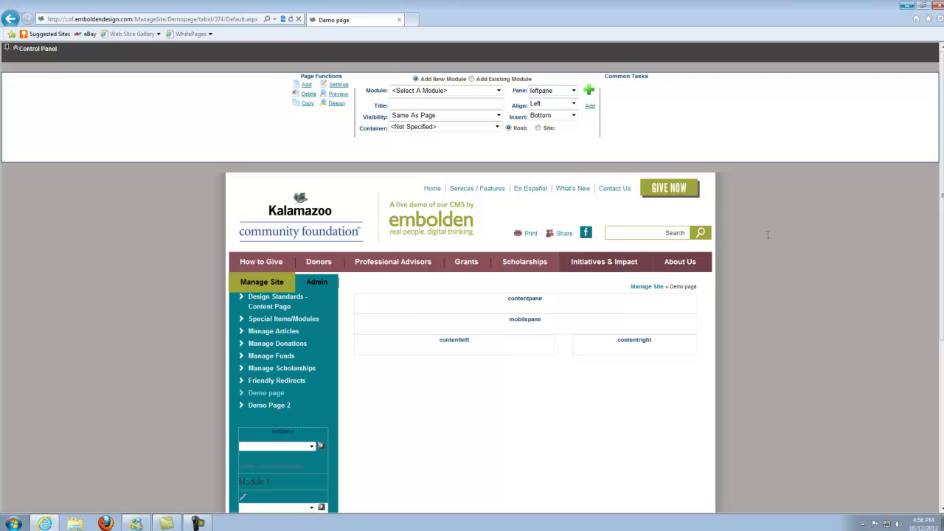
scroll(770, 258, "down", 5)
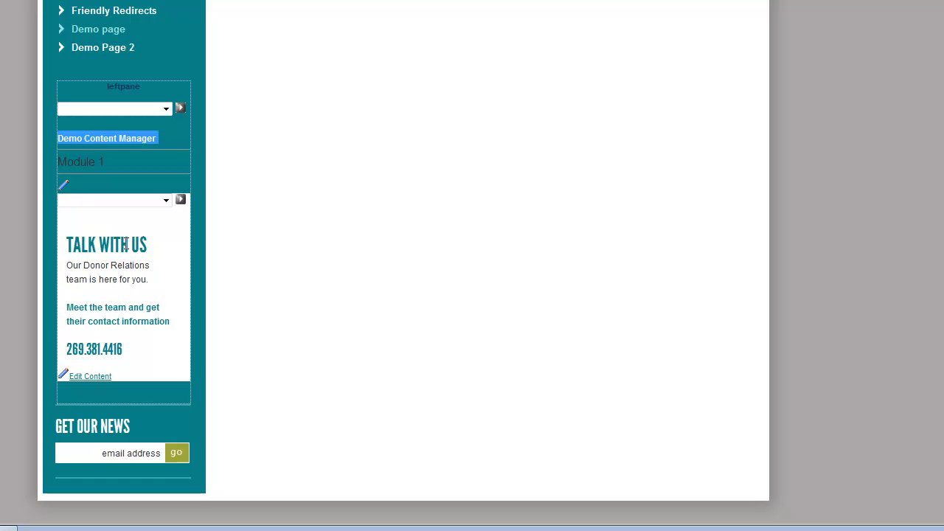
left_click_drag(153, 248, 66, 247)
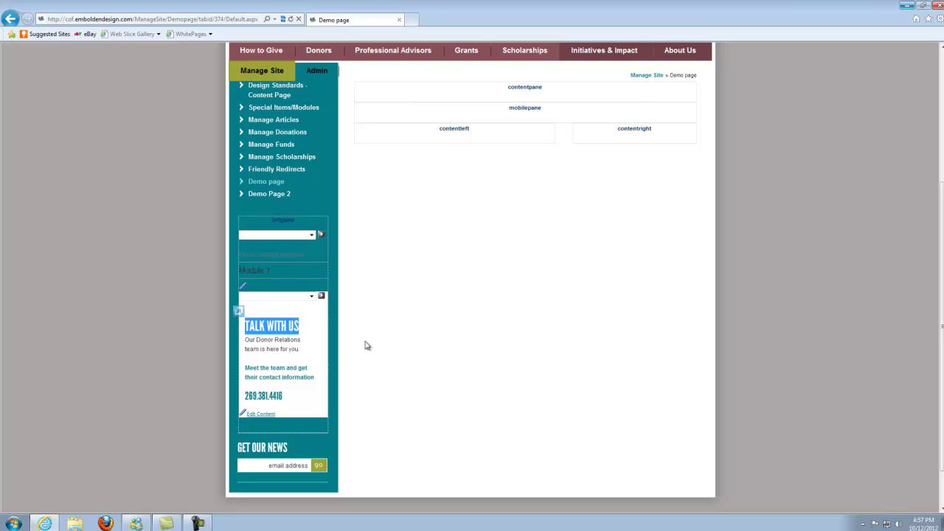
left_click(262, 332)
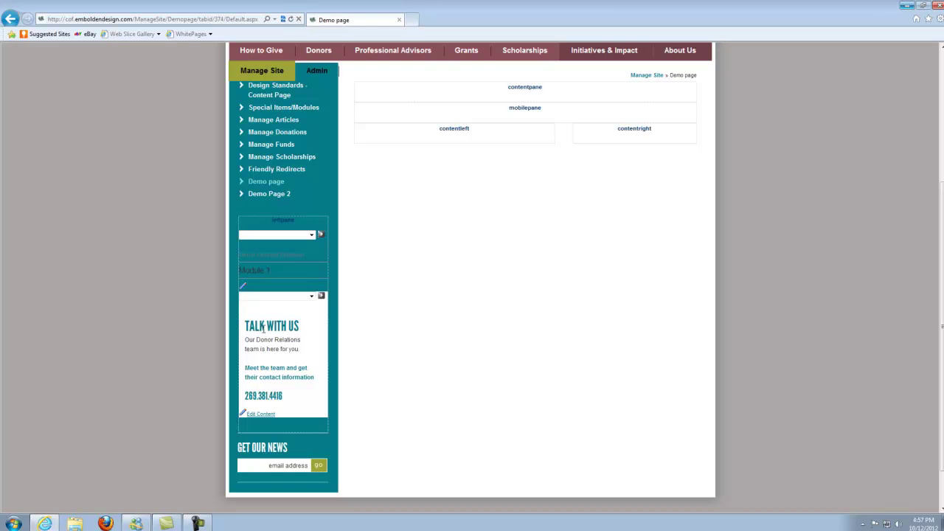
Open the settings of the Talk With Us module and expand its Page Settings section
left_click(299, 297)
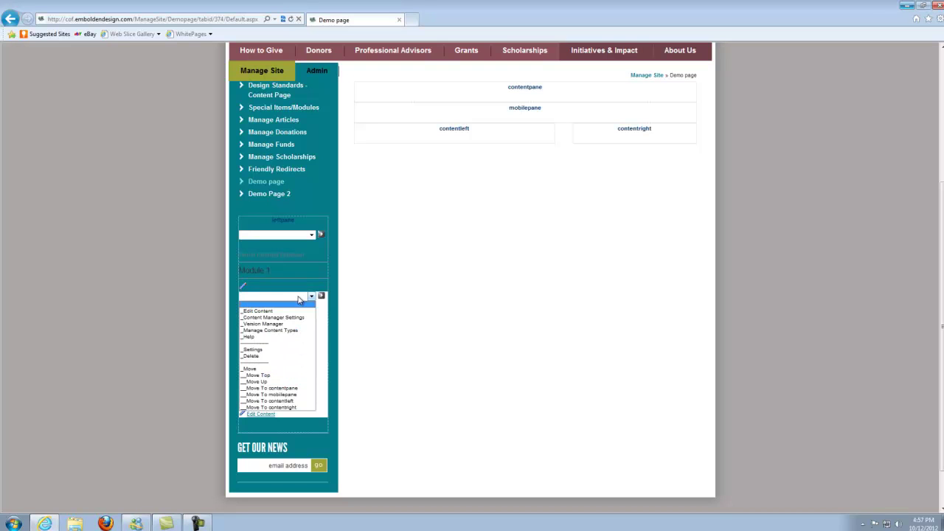
left_click(289, 354)
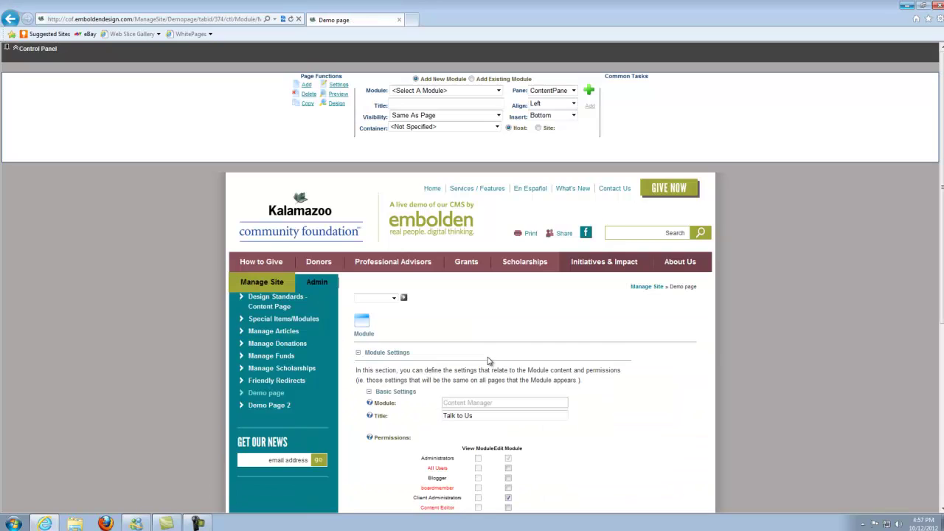
scroll(493, 361, "down", 2)
scroll(559, 343, "down", 2)
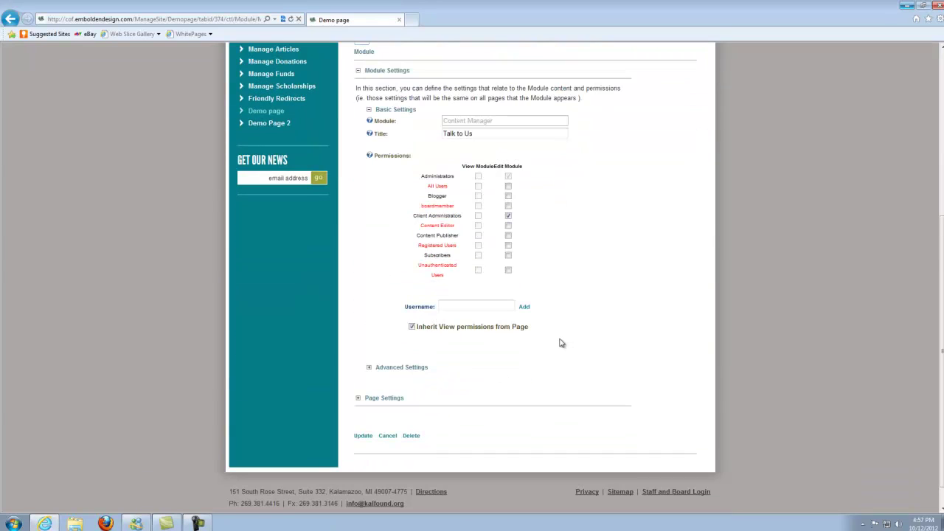
left_click(358, 399)
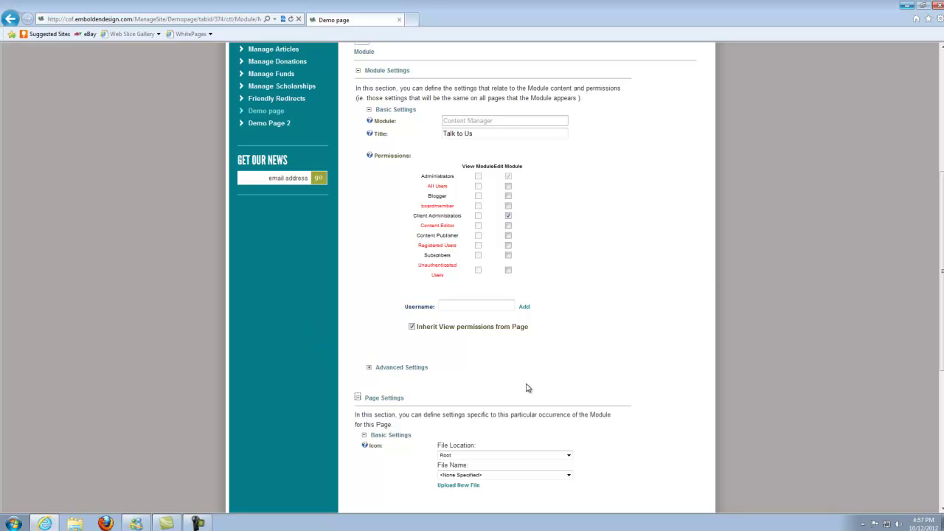
Keep Display Container enabled for the module, choose KCF - white_box as its Module Container, and save the settings
scroll(527, 386, "up", 5)
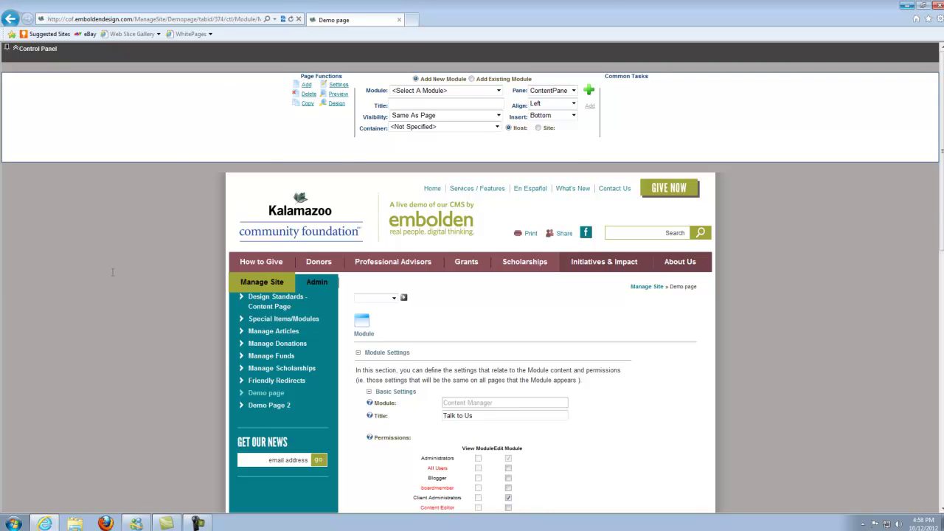
scroll(107, 384, "down", 2)
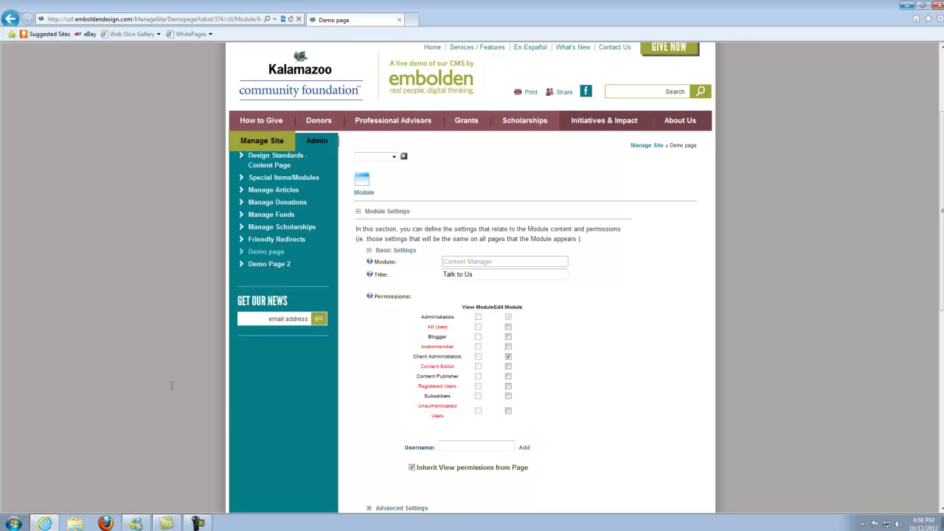
scroll(319, 397, "down", 3)
scroll(313, 376, "down", 3)
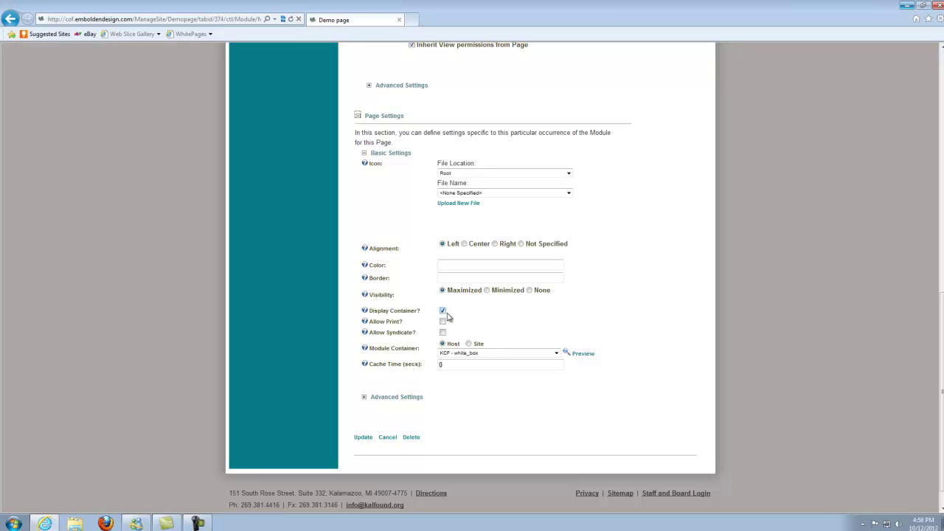
left_click(444, 311)
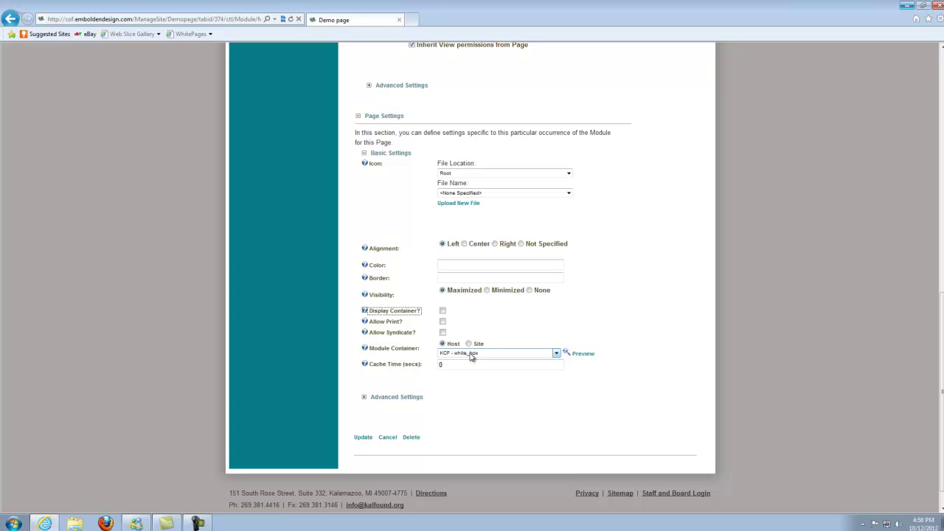
left_click(443, 311)
left_click(557, 353)
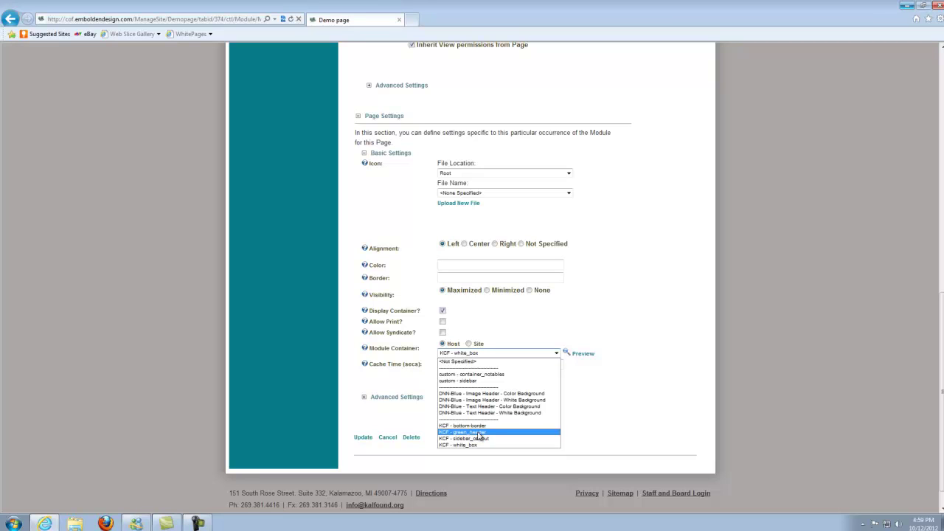
left_click(480, 445)
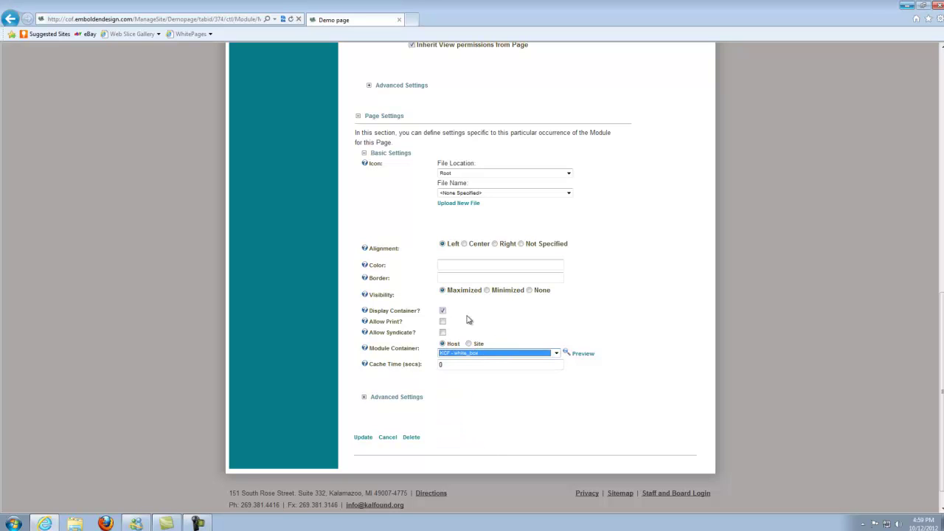
left_click(364, 437)
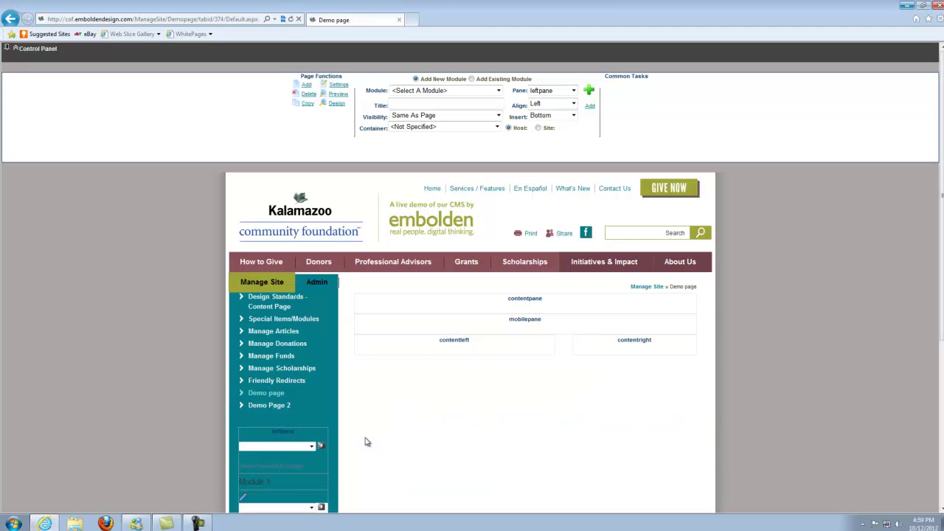
Check the updated Talk With Us module on the page and set the container for adding a new module to KCF - white_box
scroll(368, 443, "down", 2)
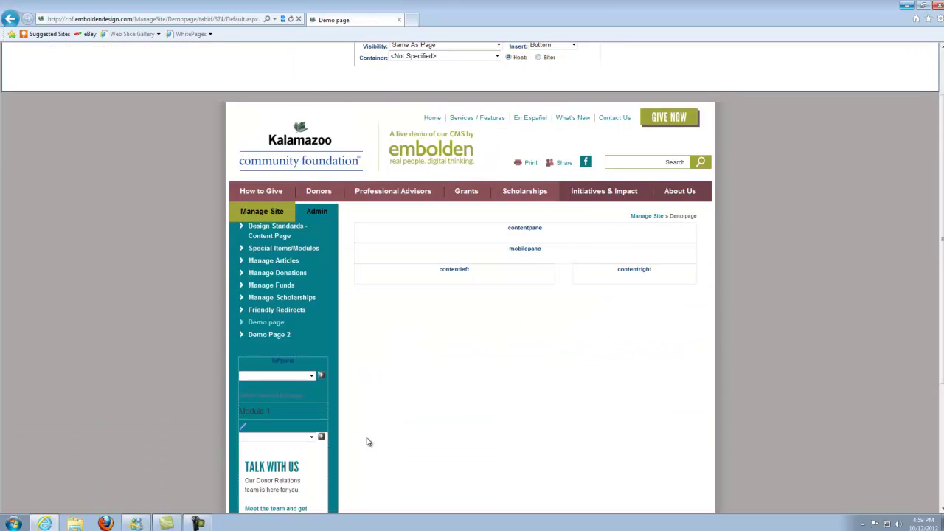
scroll(368, 443, "up", 2)
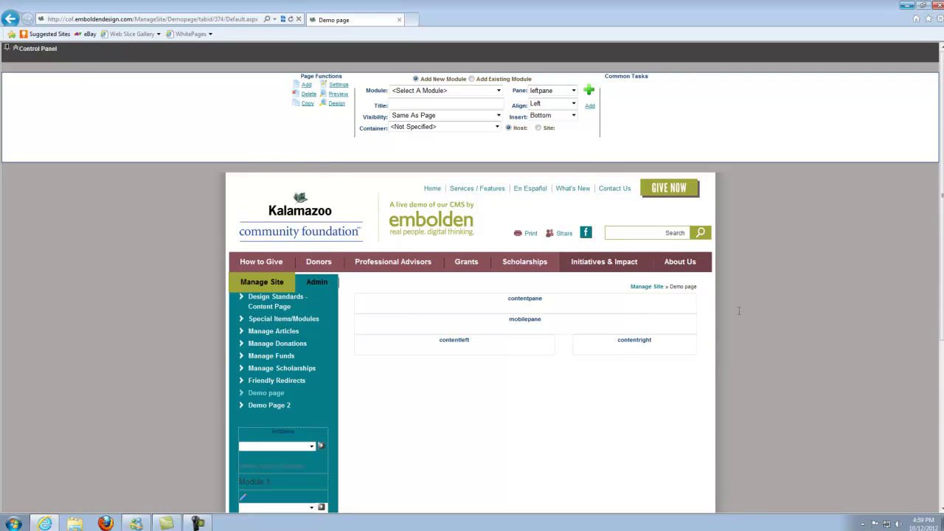
scroll(739, 311, "down", 4)
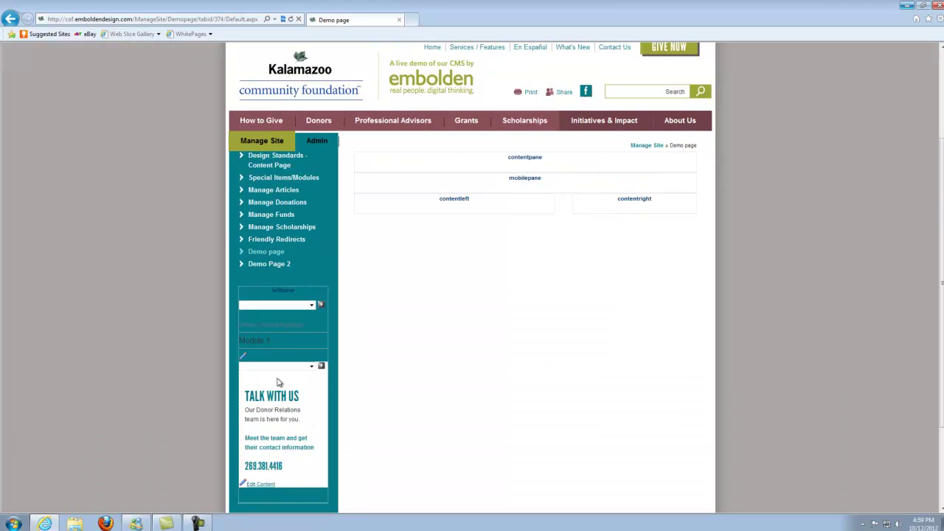
scroll(522, 349, "up", 3)
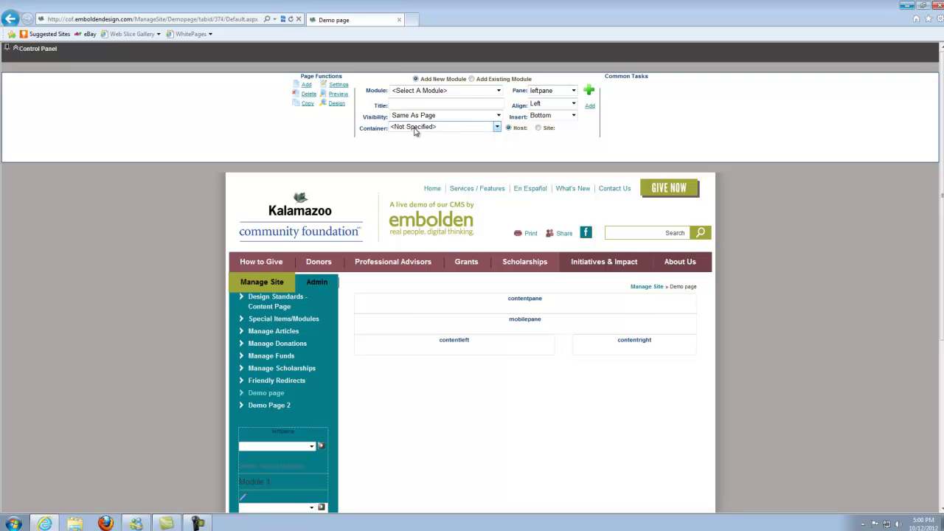
left_click(464, 131)
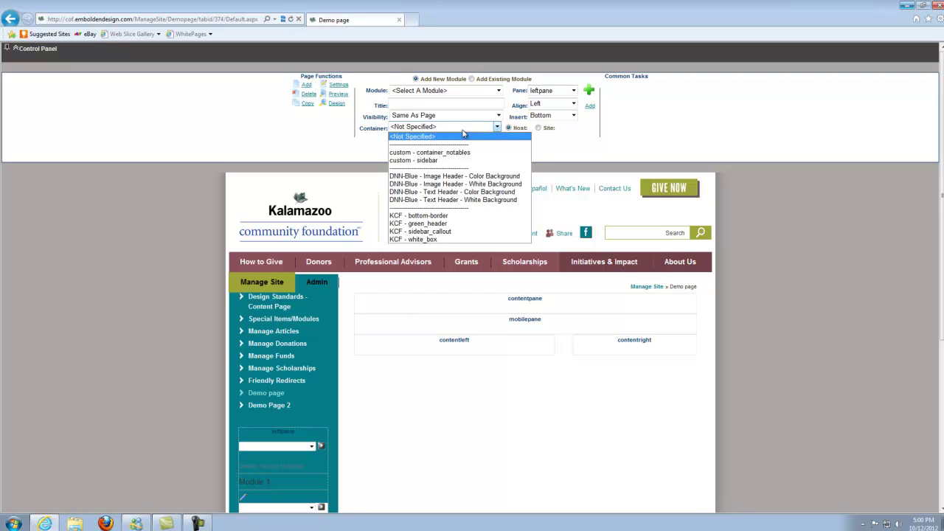
left_click(422, 239)
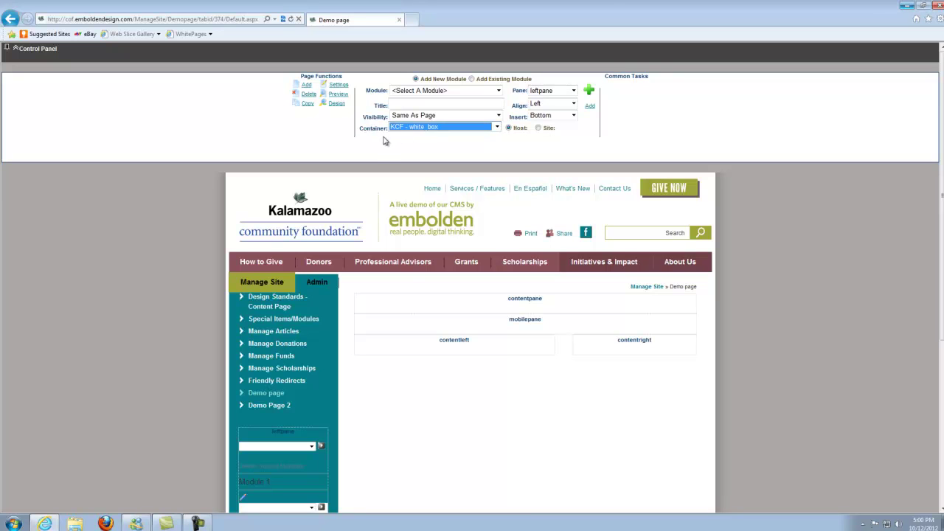
scroll(417, 148, "down", 2)
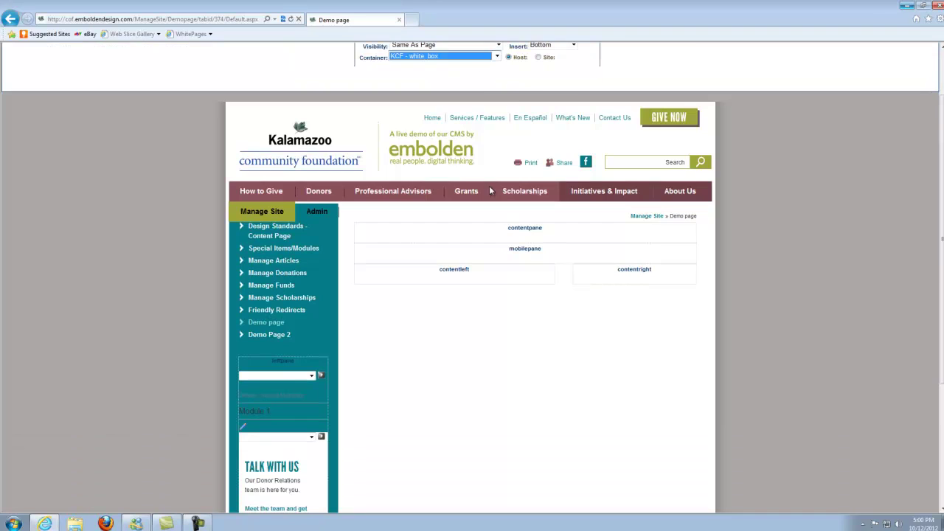
scroll(500, 403, "down", 2)
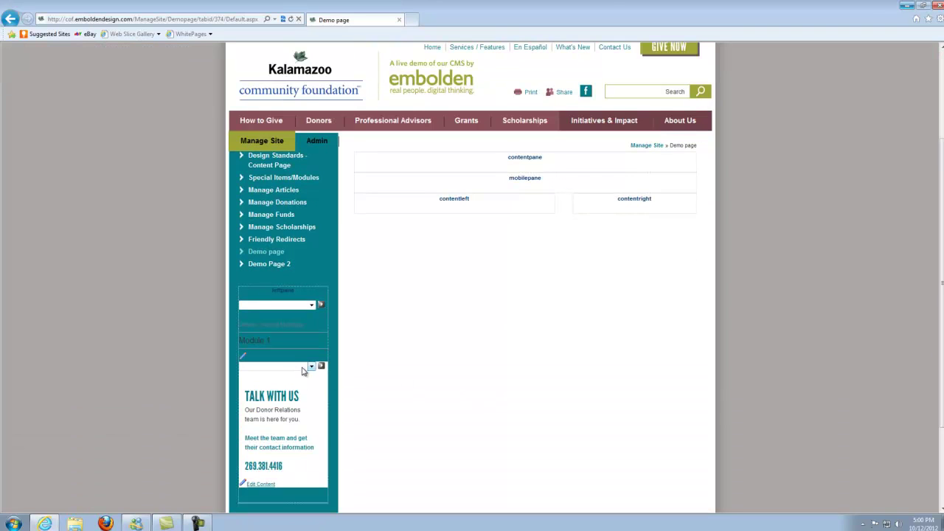